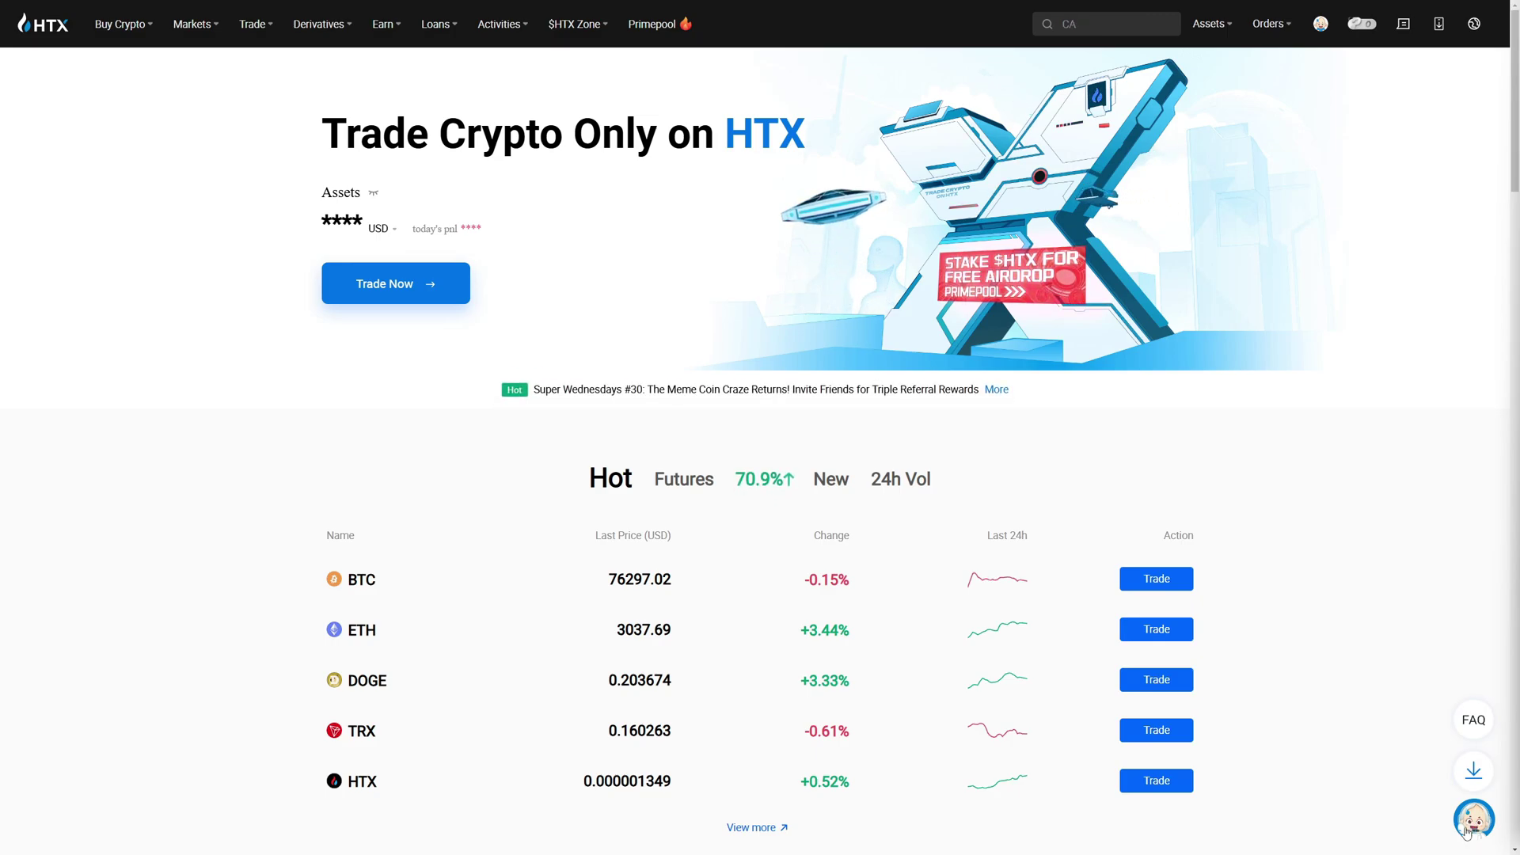
Ask HTX Contact Support 'How to delete account' and open the matching suggested question
left_click(1470, 824)
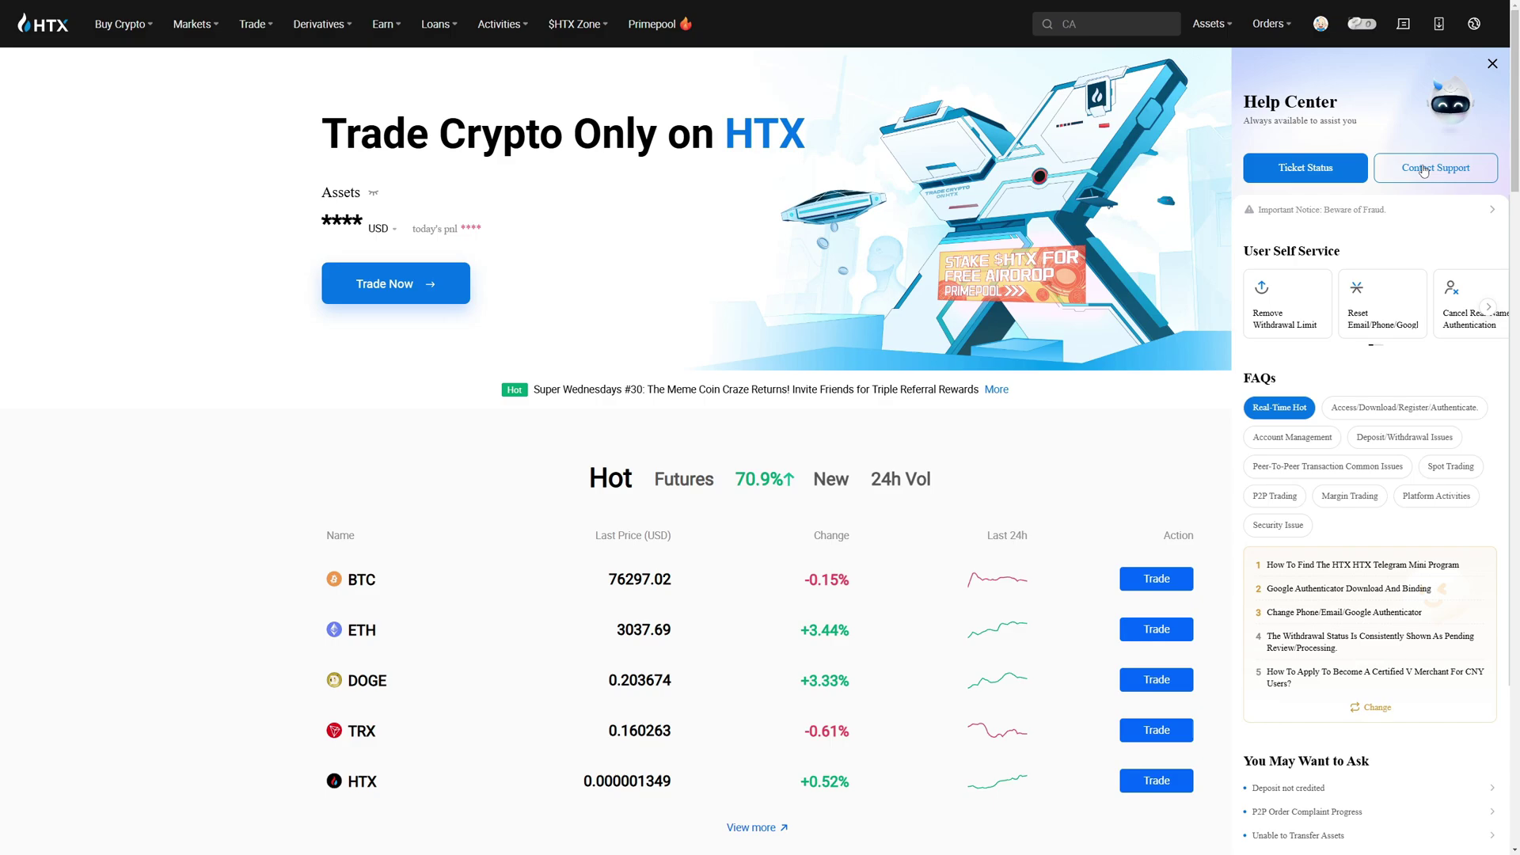
left_click(1436, 167)
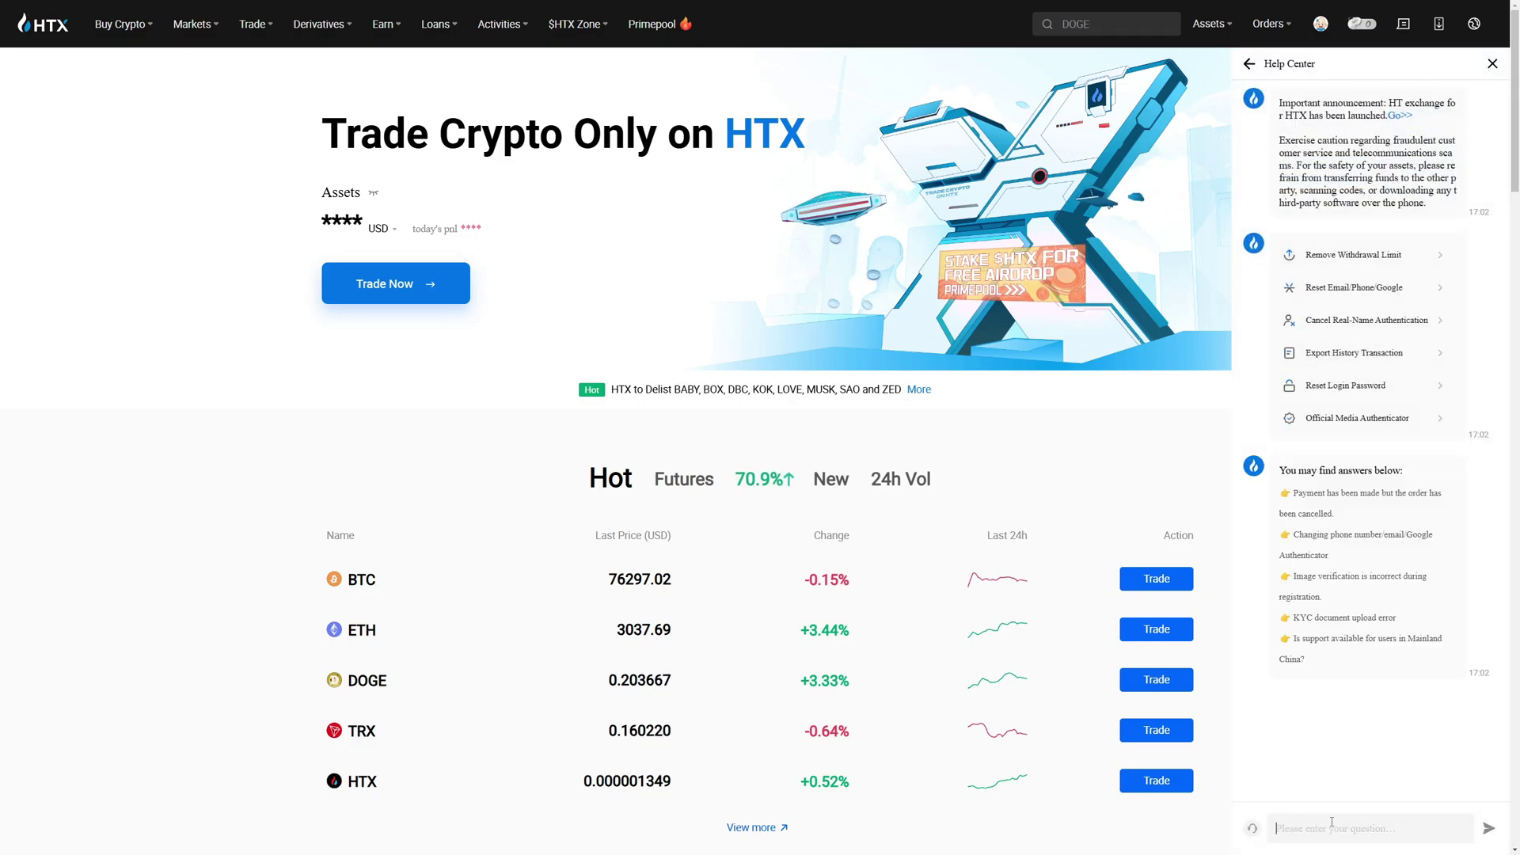
type("How to delete account")
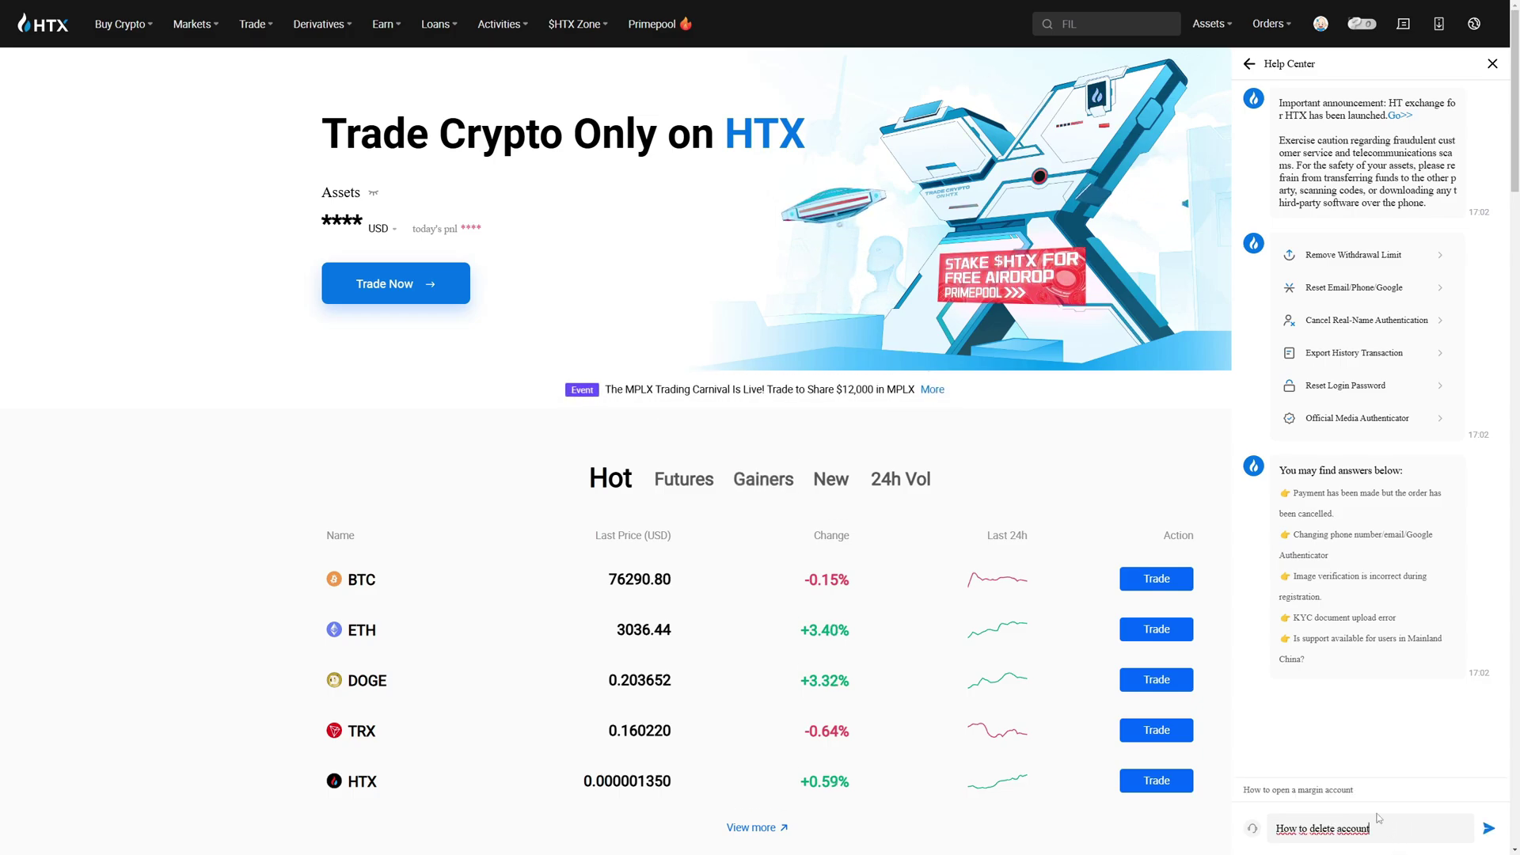
left_click(1489, 829)
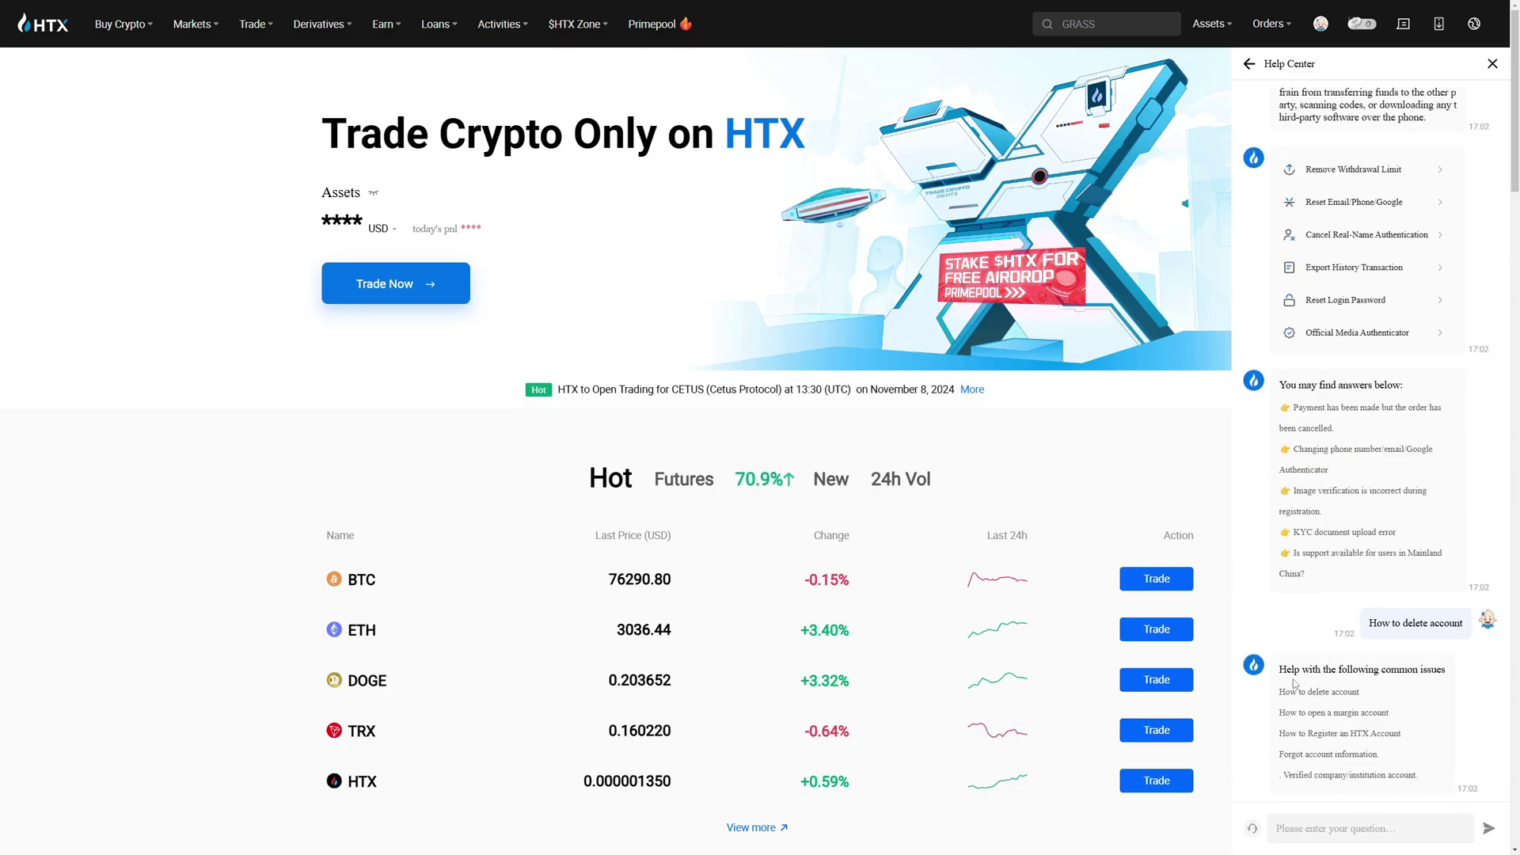
left_click_drag(1276, 691, 1366, 693)
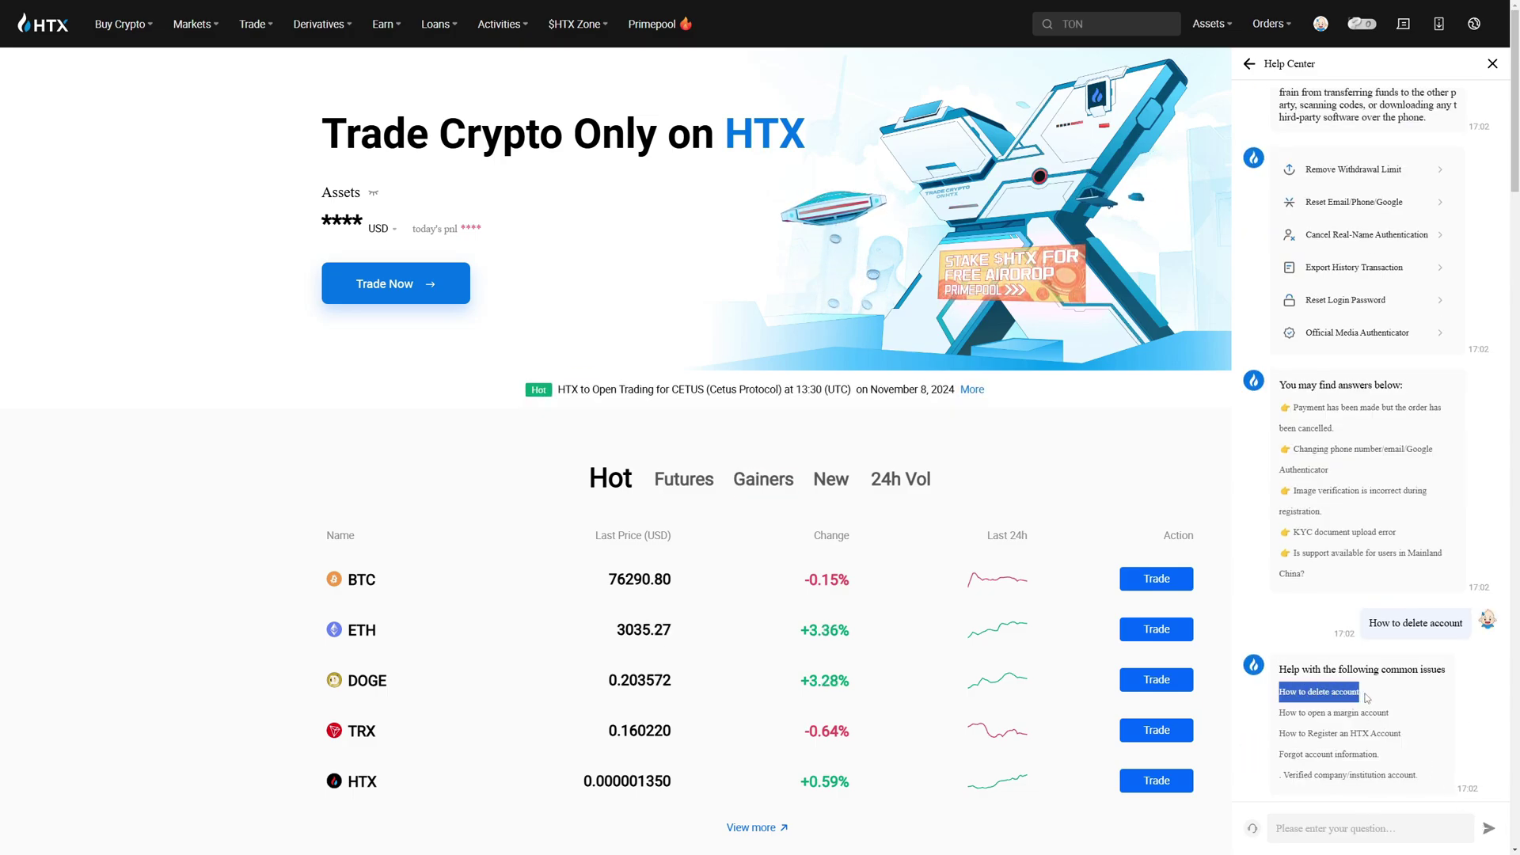
left_click(1350, 697)
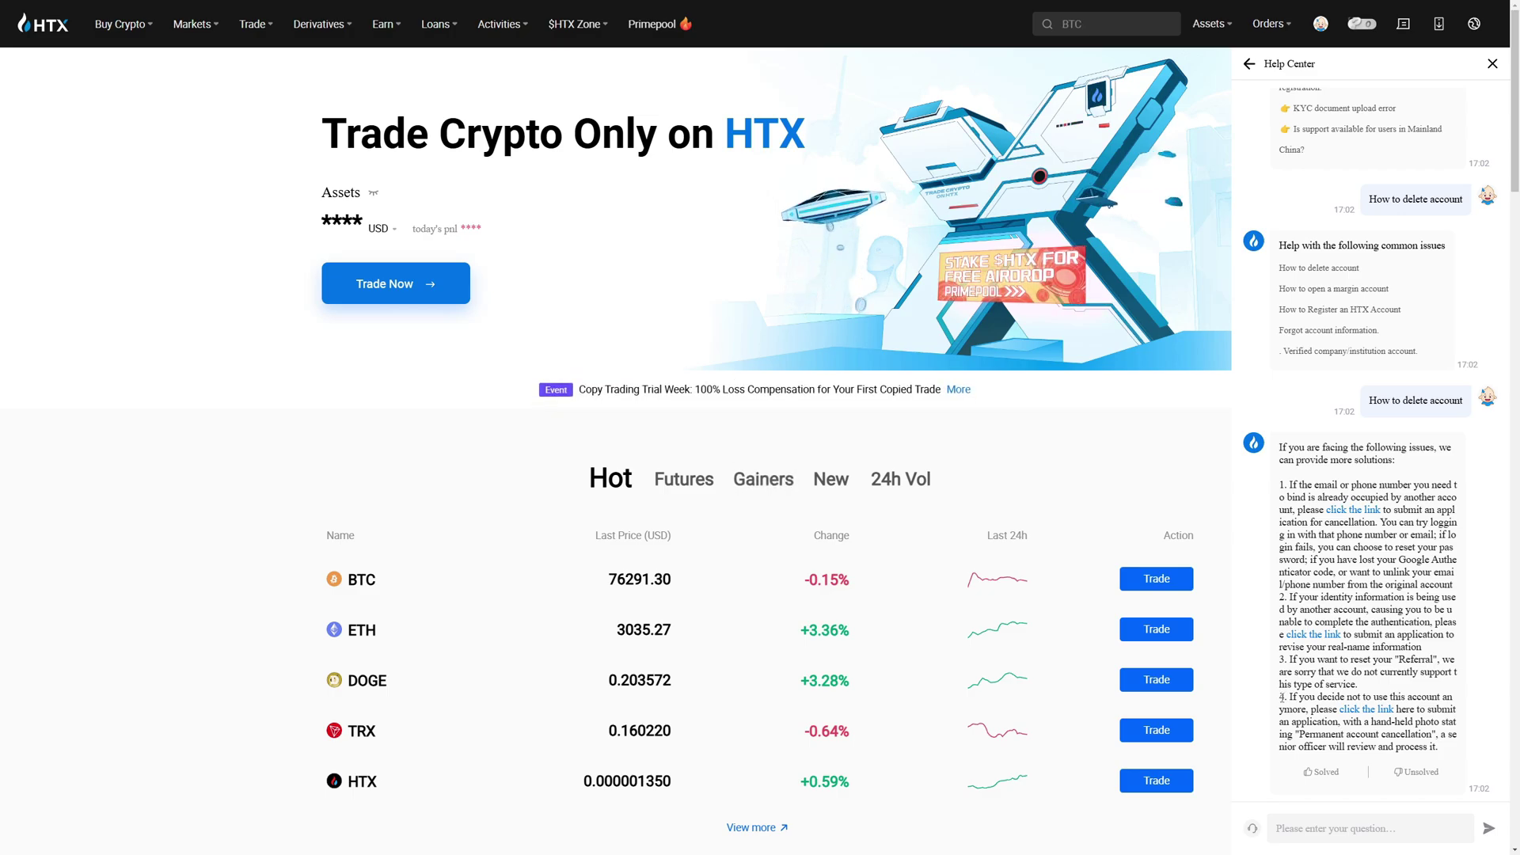
left_click_drag(1281, 697, 1434, 737)
left_click(1406, 724)
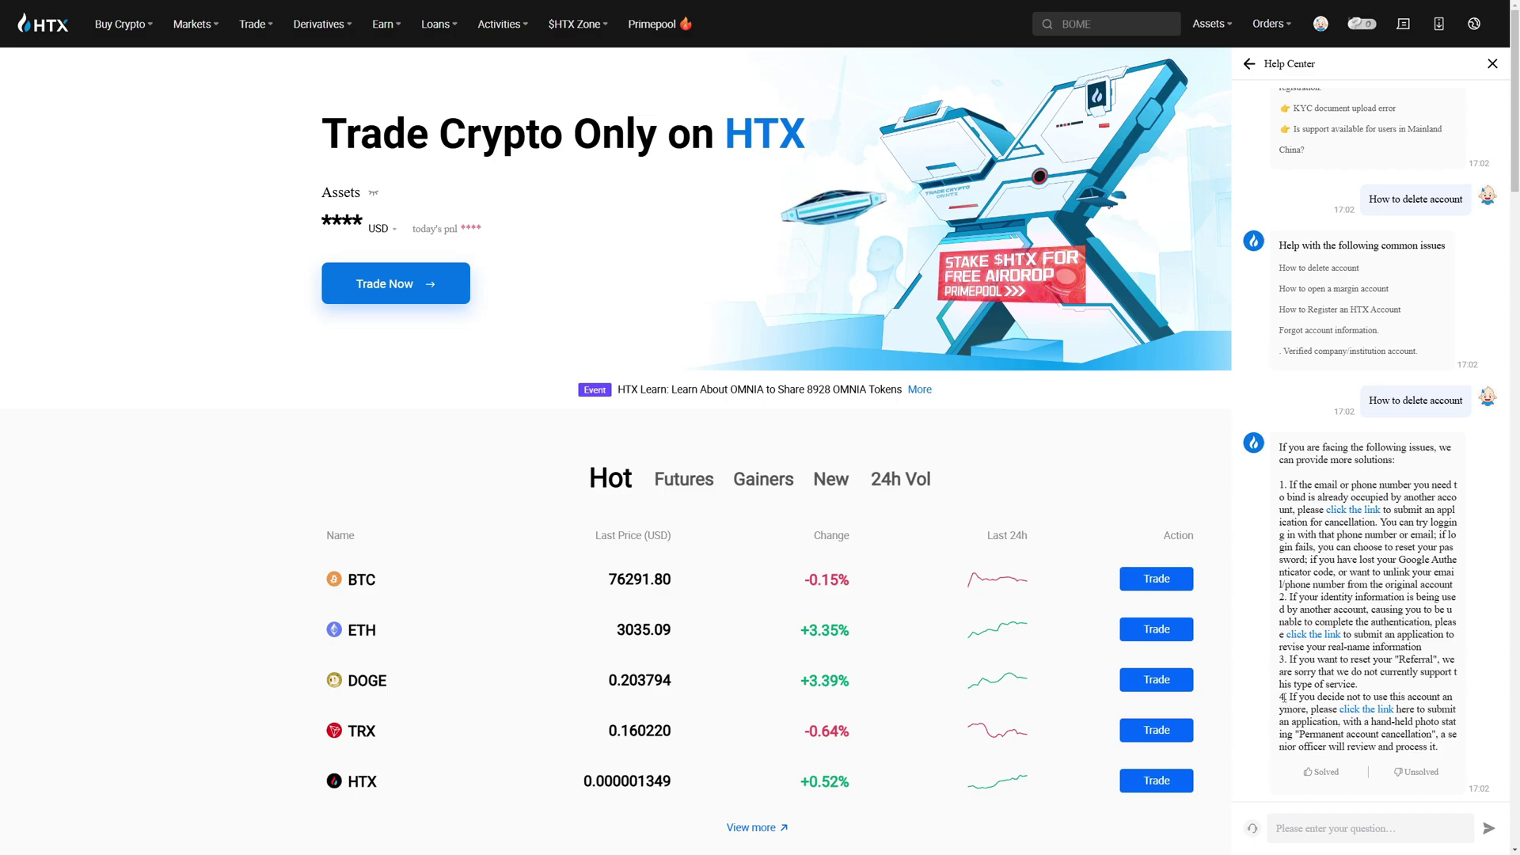
Open the 'Apply for deleting the account' form from point 4 and switch it to English
left_click(1365, 709)
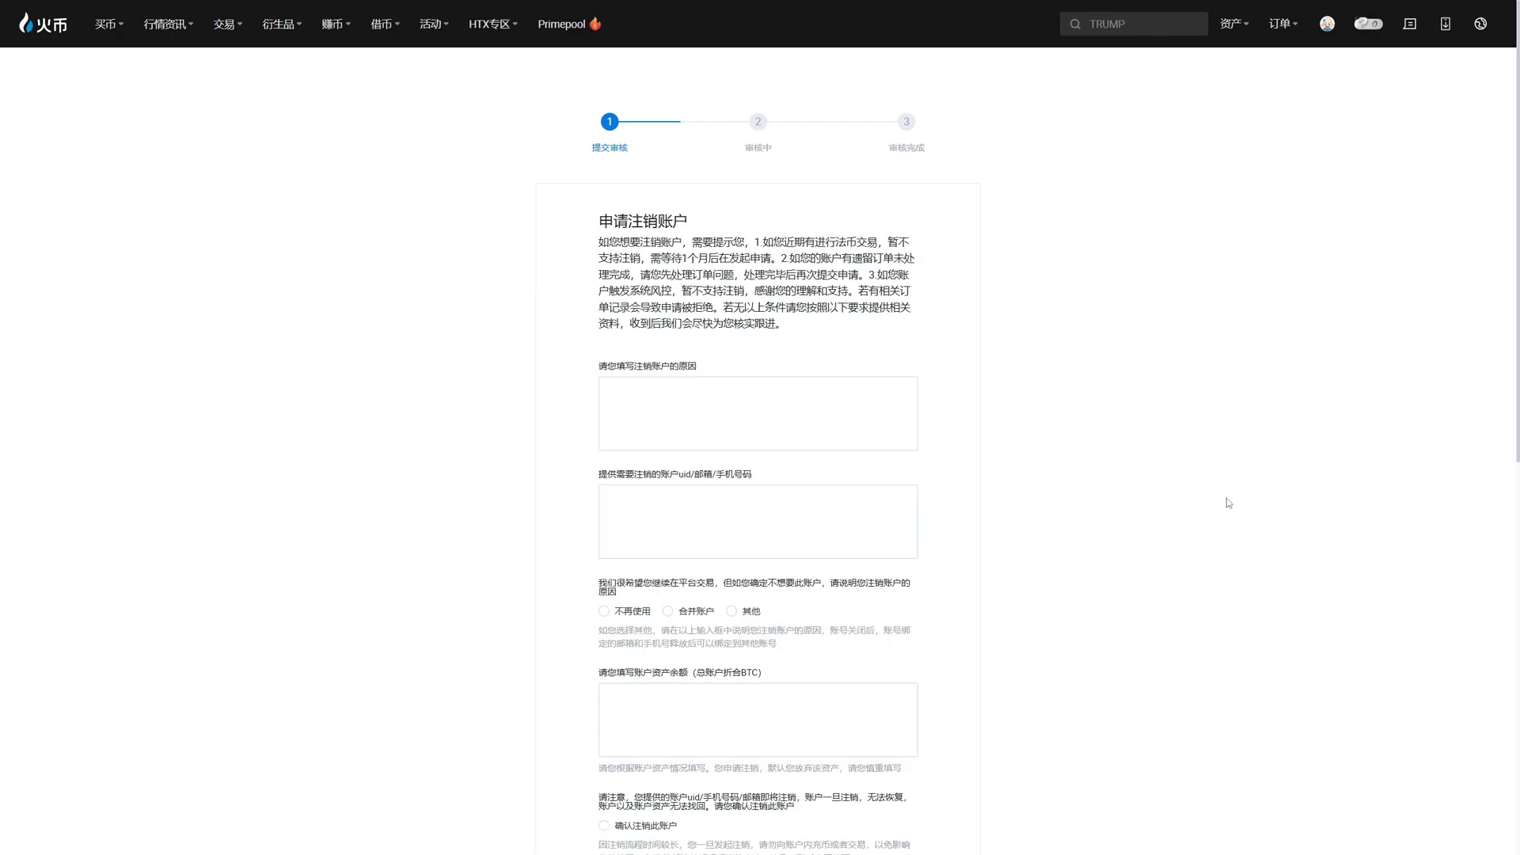
left_click(1481, 24)
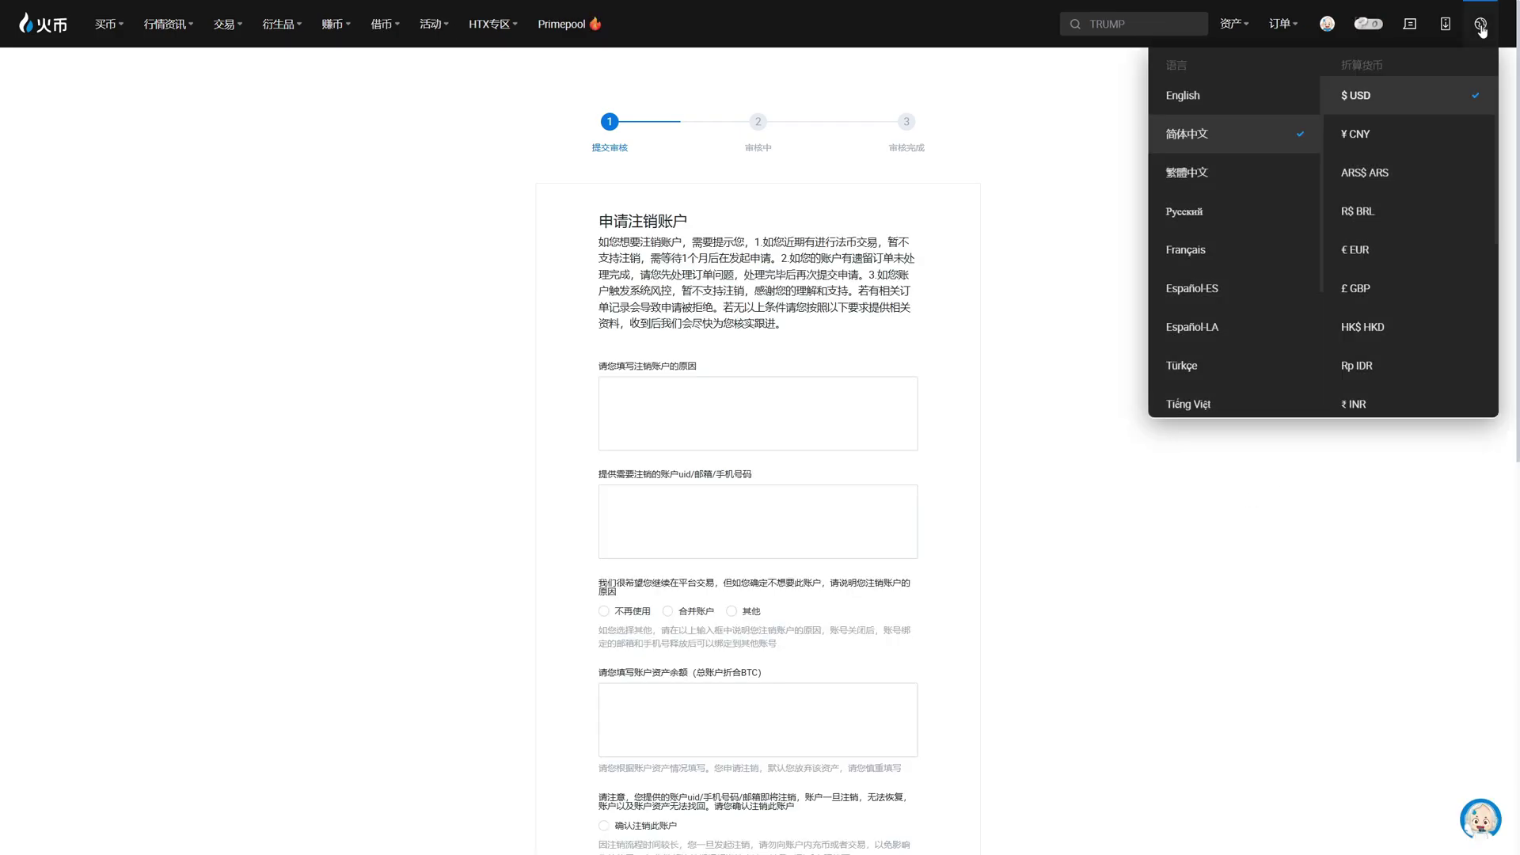
left_click(1199, 96)
left_click(1480, 23)
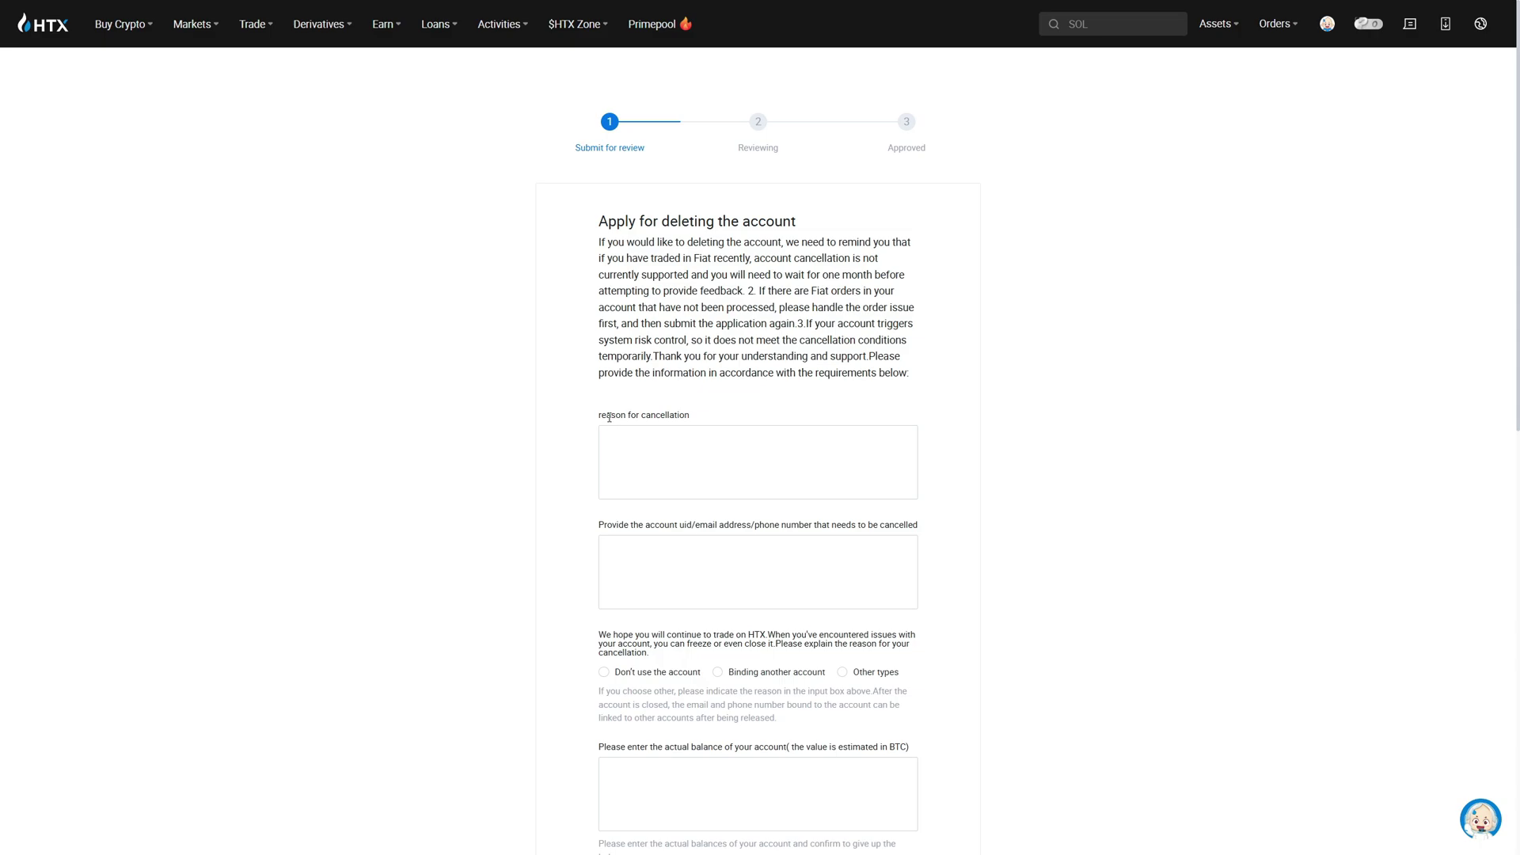
scroll(609, 417, "down", 1)
scroll(610, 417, "down", 1)
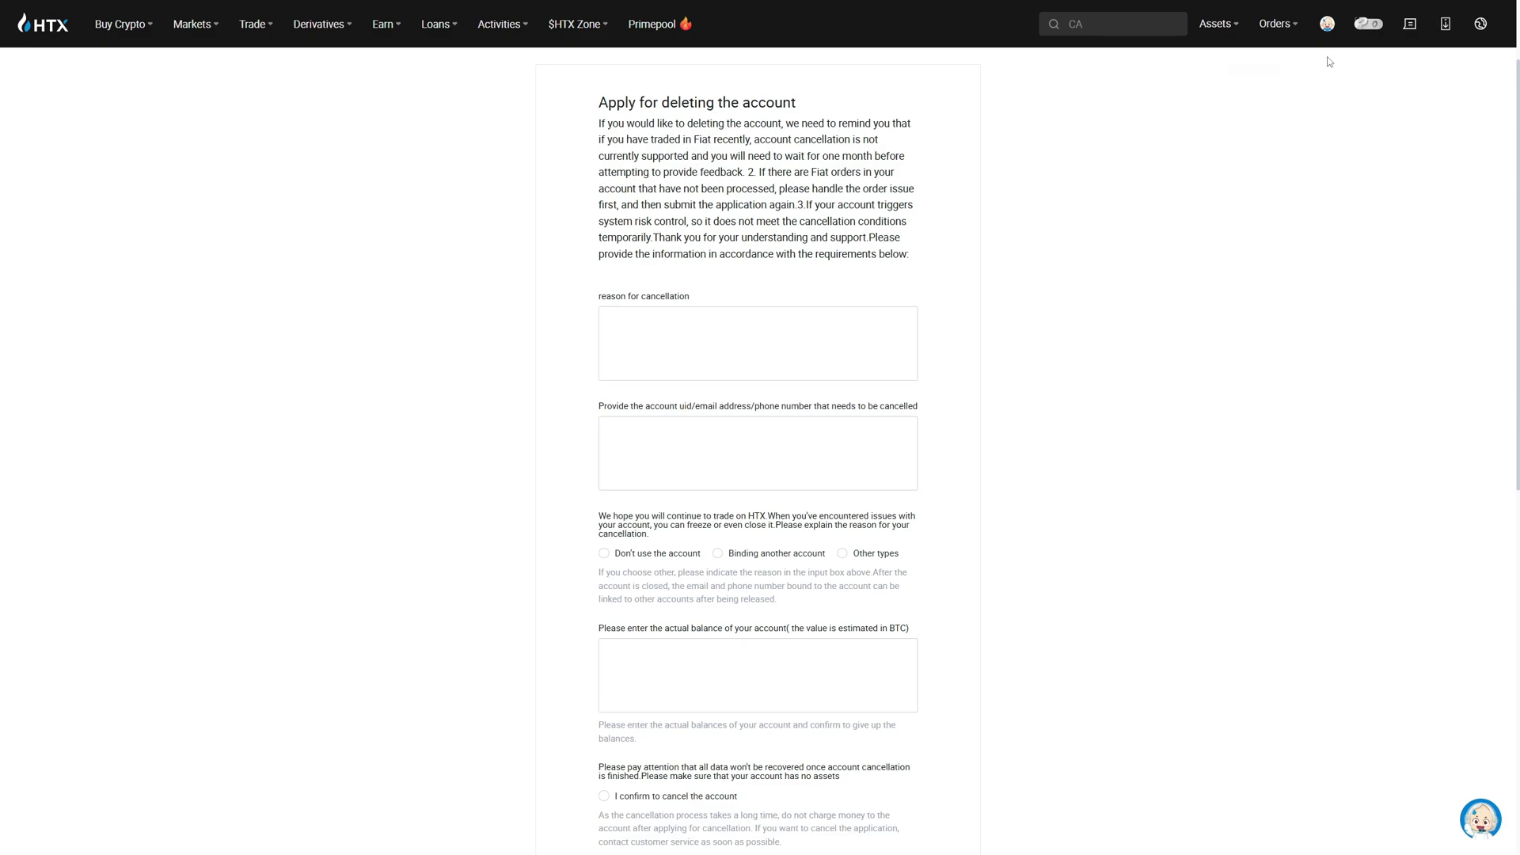
mouse_move(1327, 24)
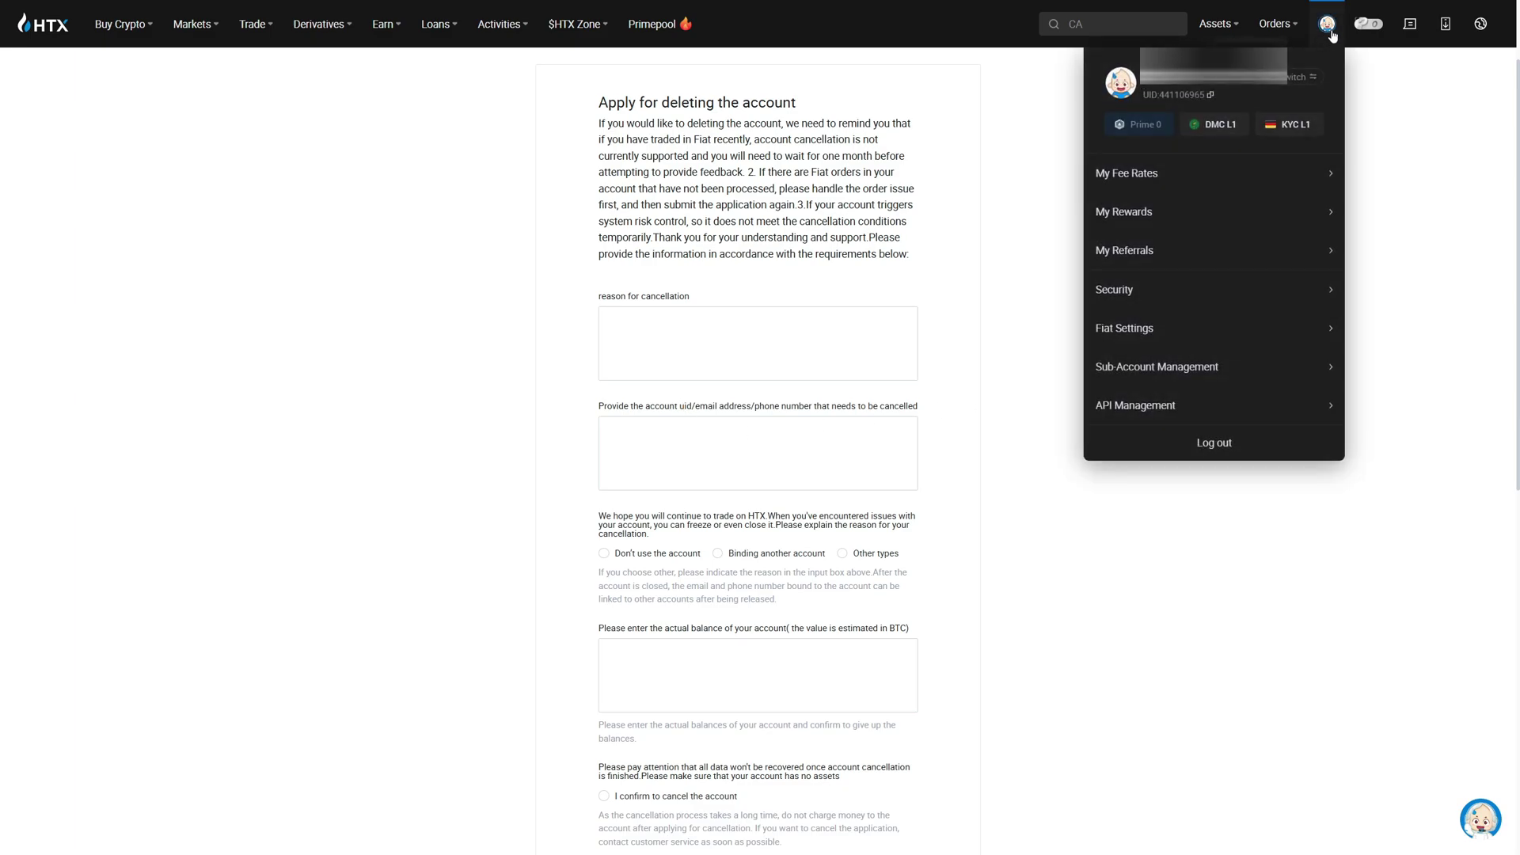
Copy the profile UID, paste it into the account field, then clear it
left_click_drag(1143, 94, 1196, 95)
left_click(1210, 95)
left_click(674, 452)
key("ctrl+v")
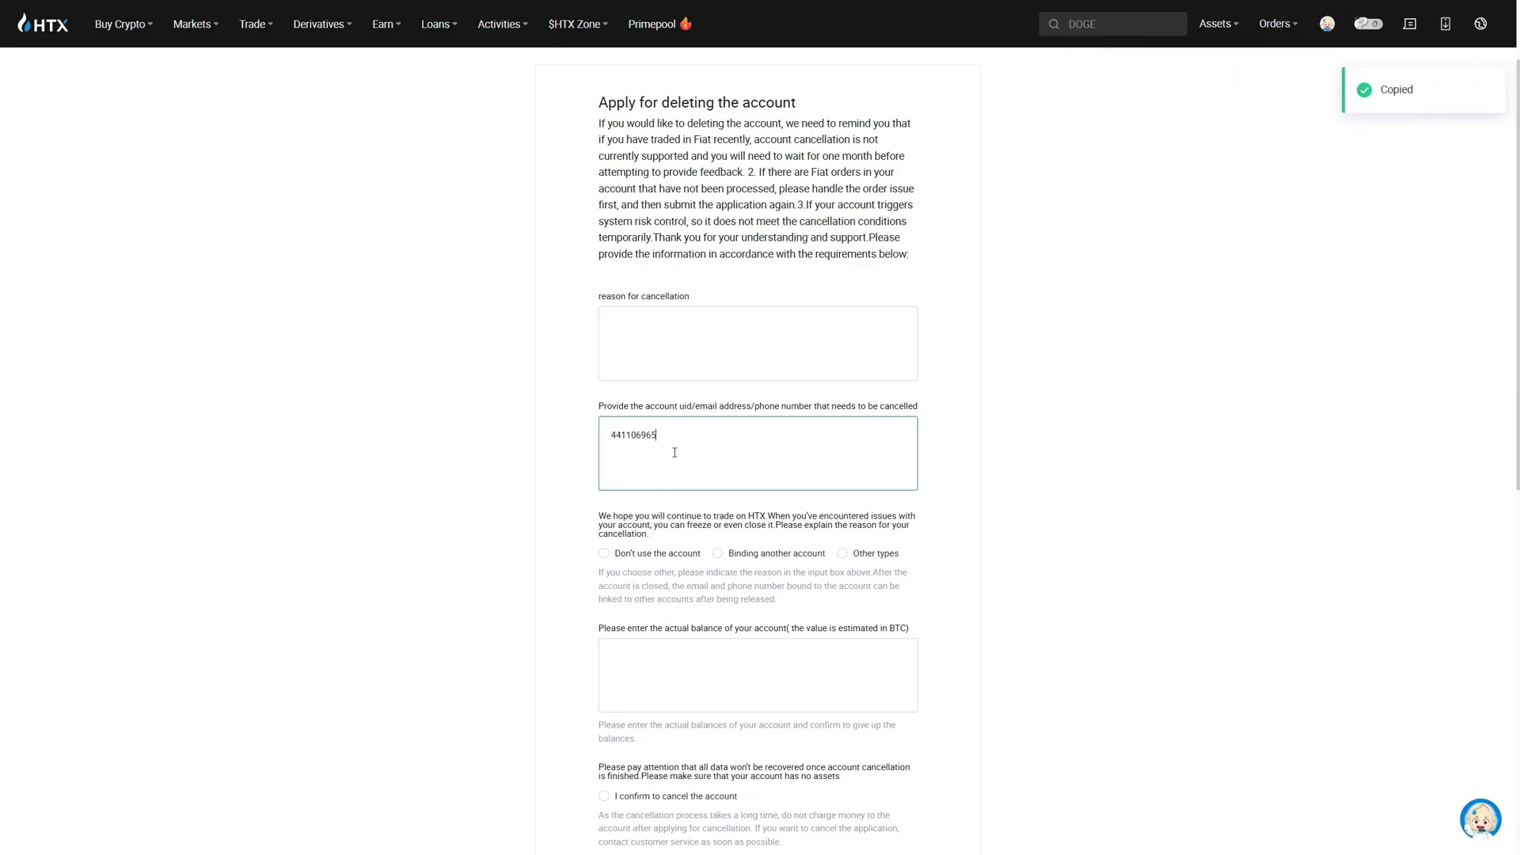
key("ctrl+a")
key("BackSpace")
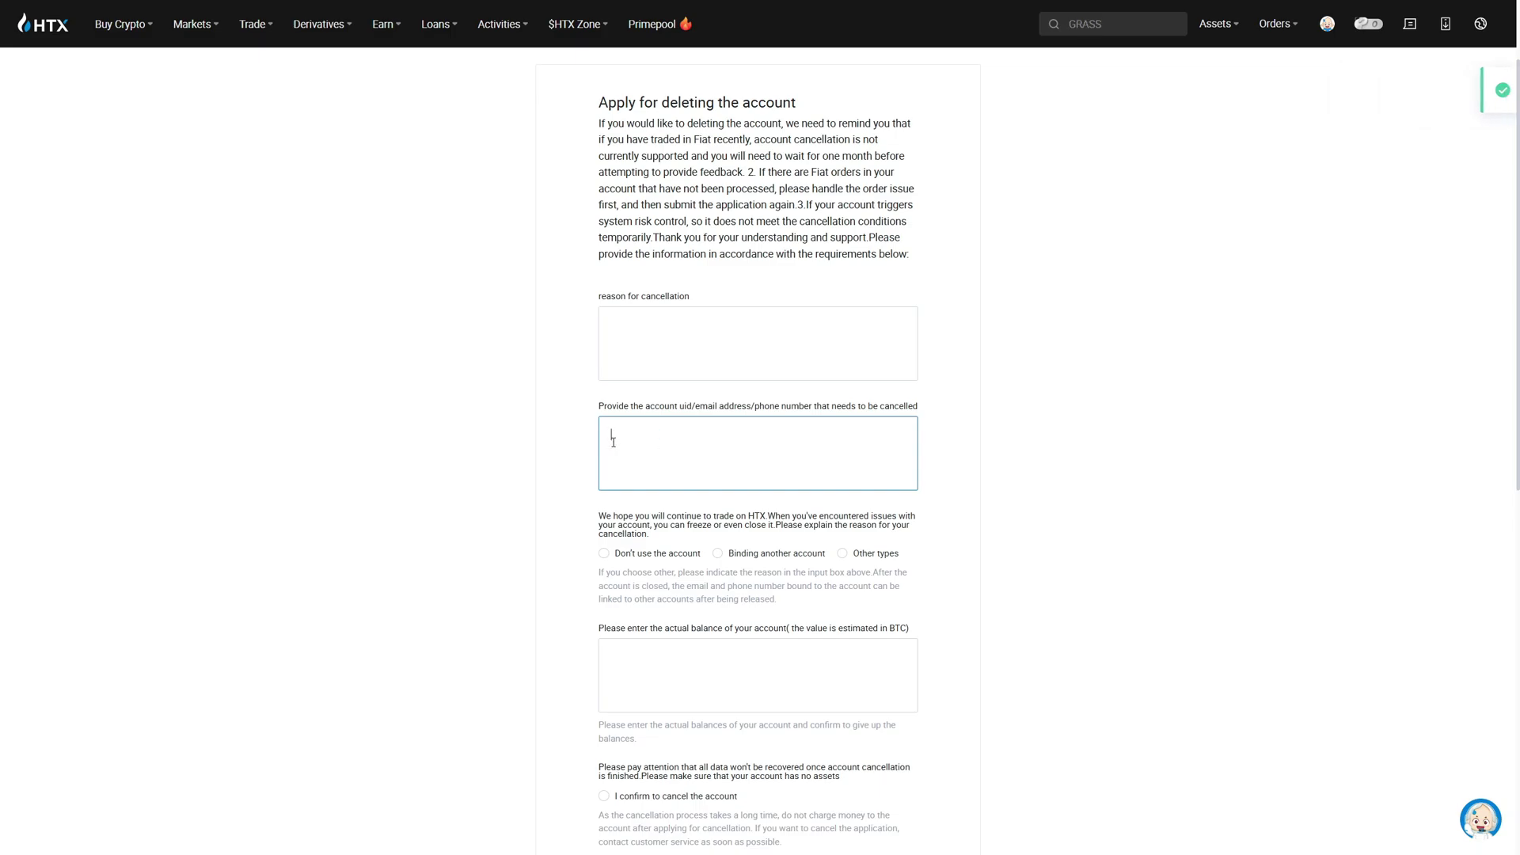
scroll(785, 471, "down", 2)
Choose the 'Don't use the account' reason and tick 'I confirm to cancel the account'
left_click(603, 315)
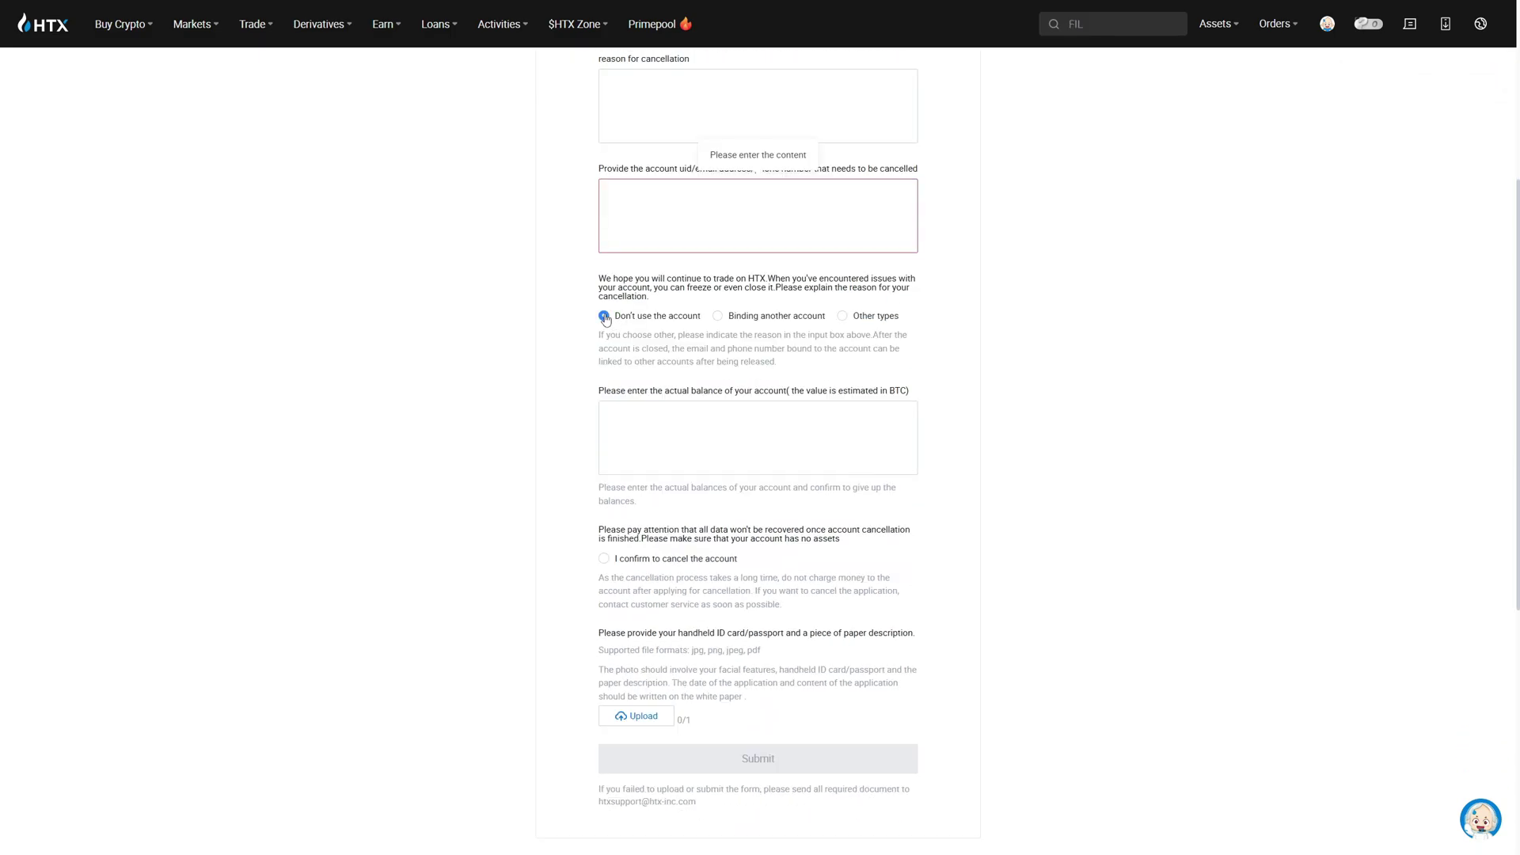
left_click(682, 442)
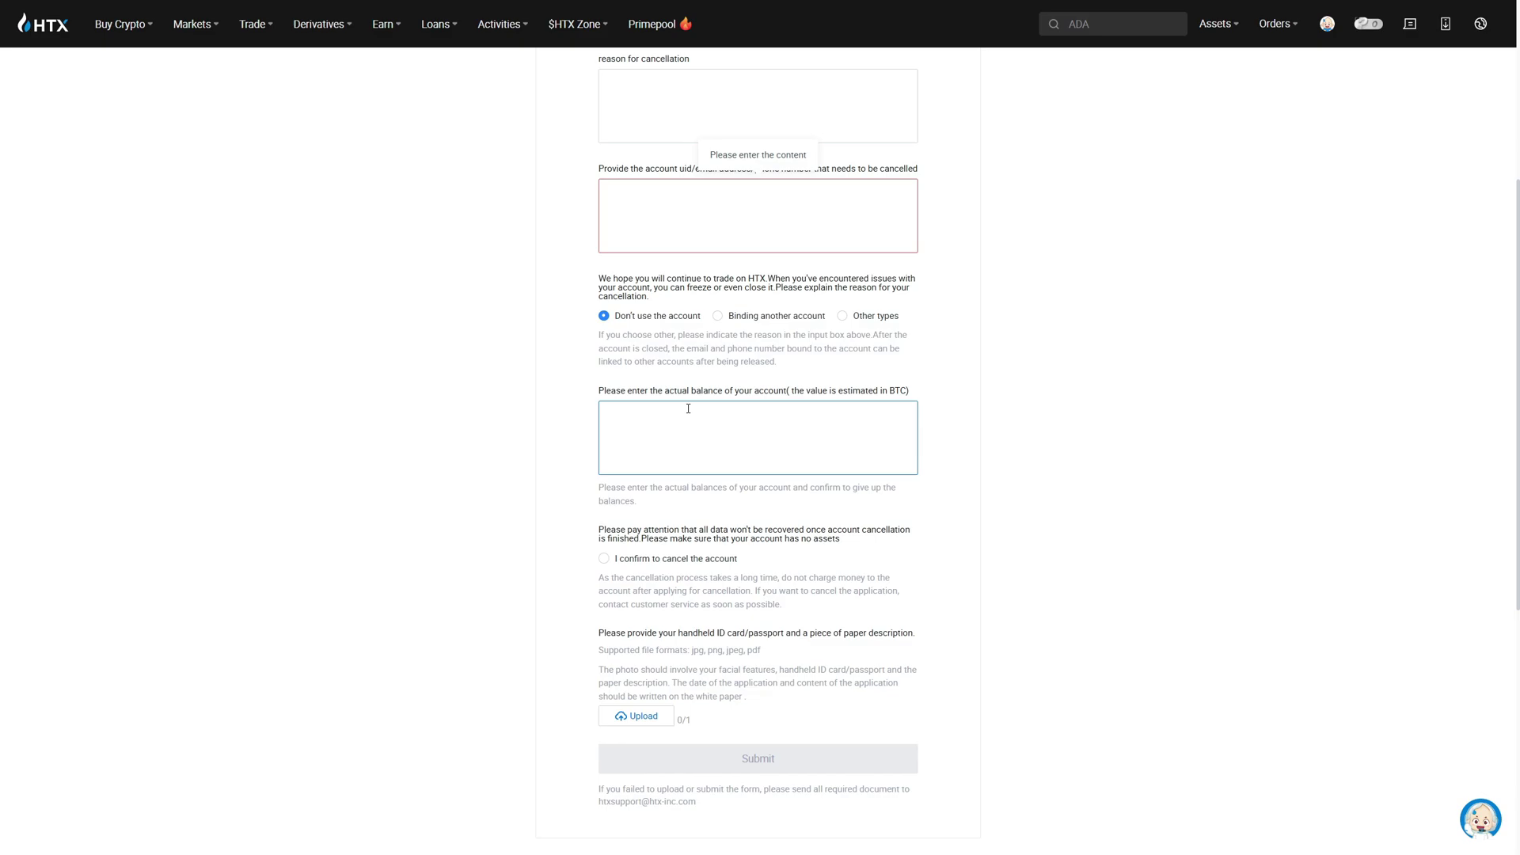
scroll(688, 409, "down", 1)
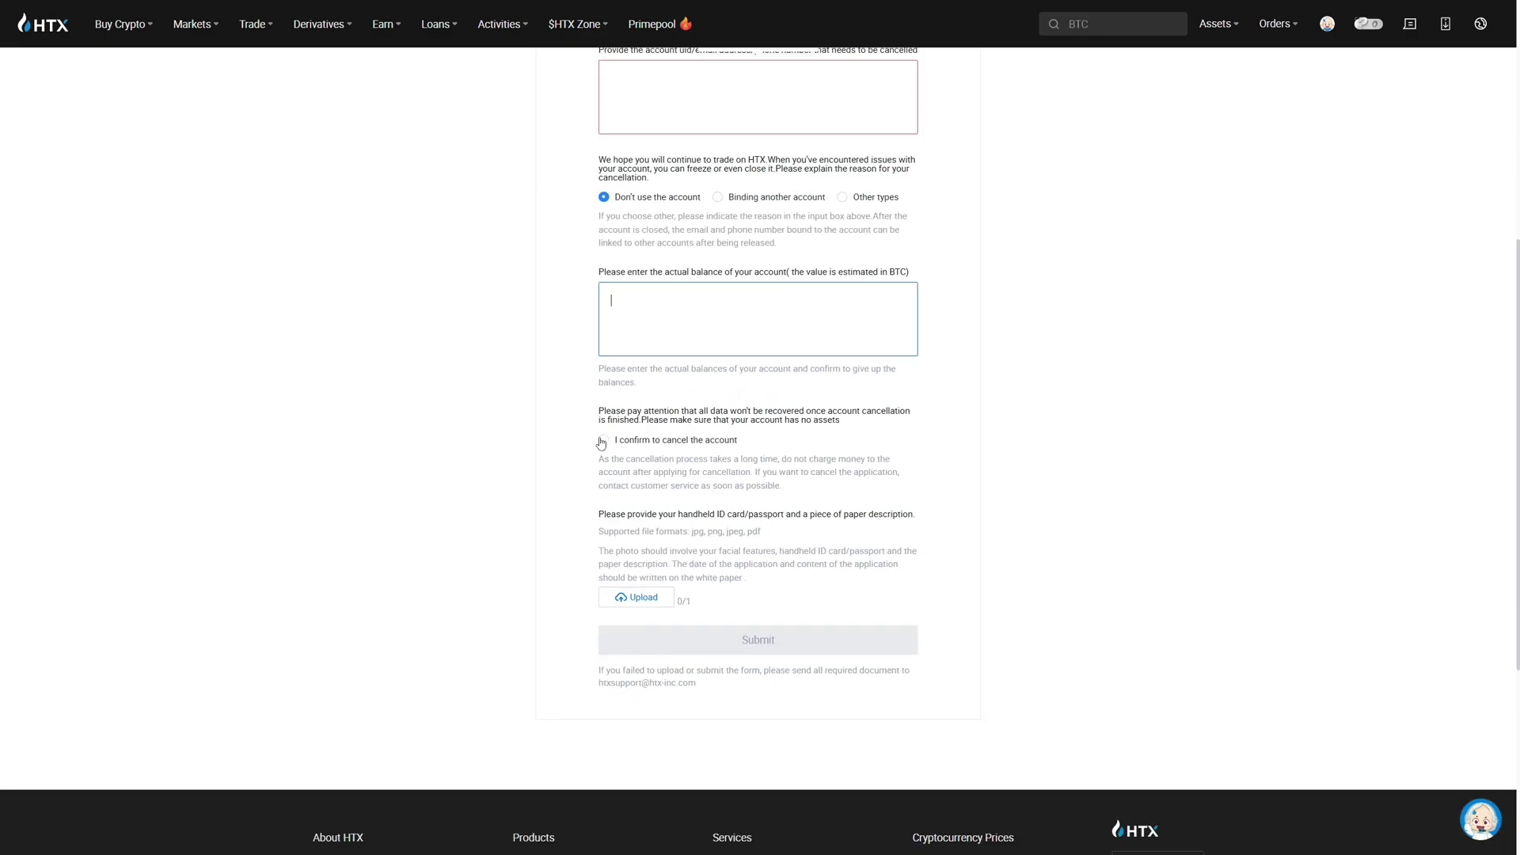
left_click(603, 440)
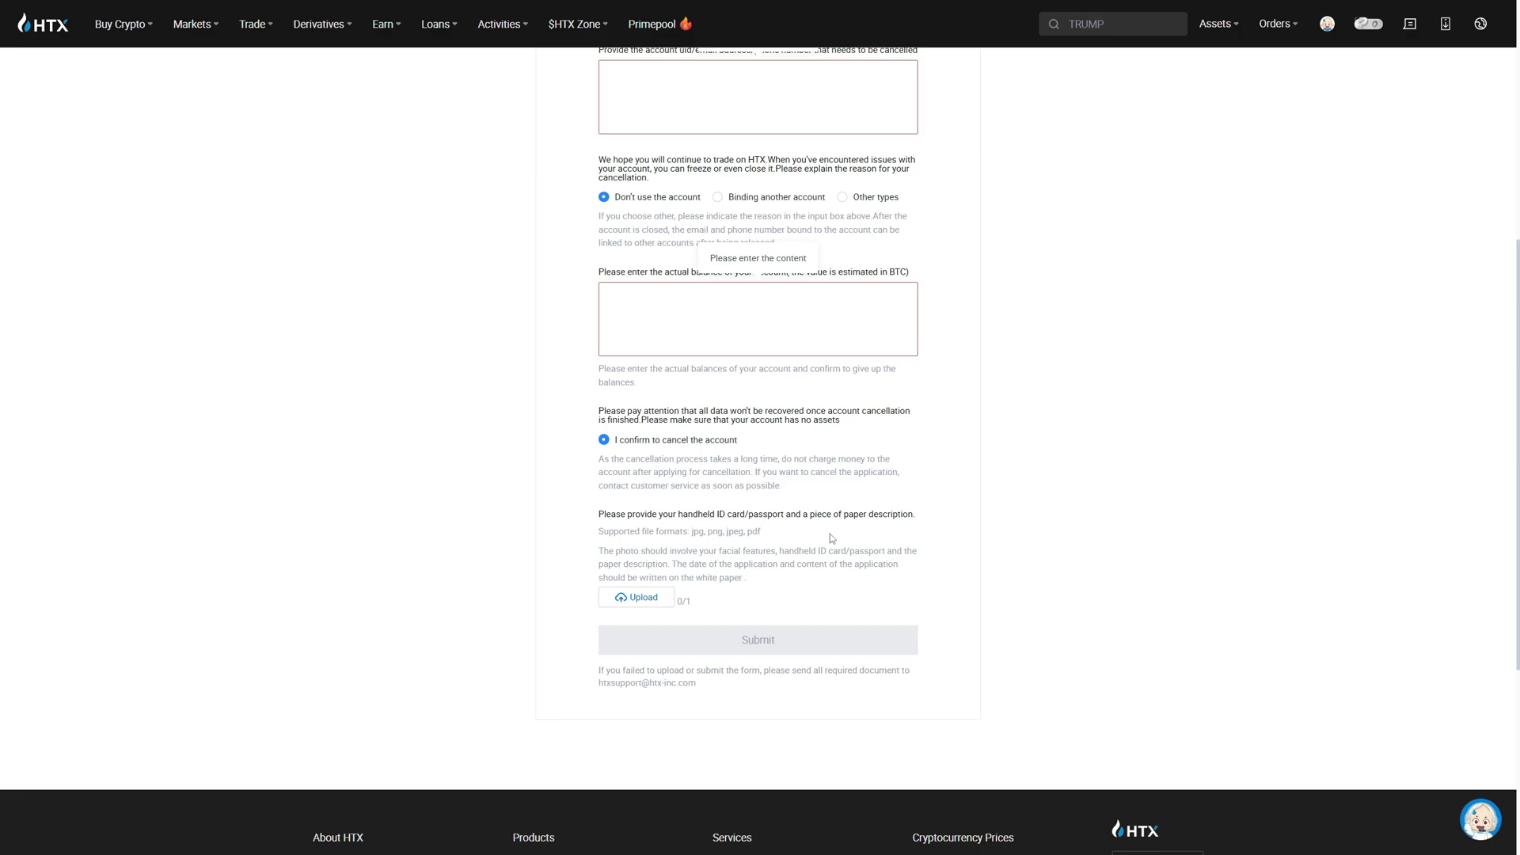
left_click_drag(597, 551, 752, 581)
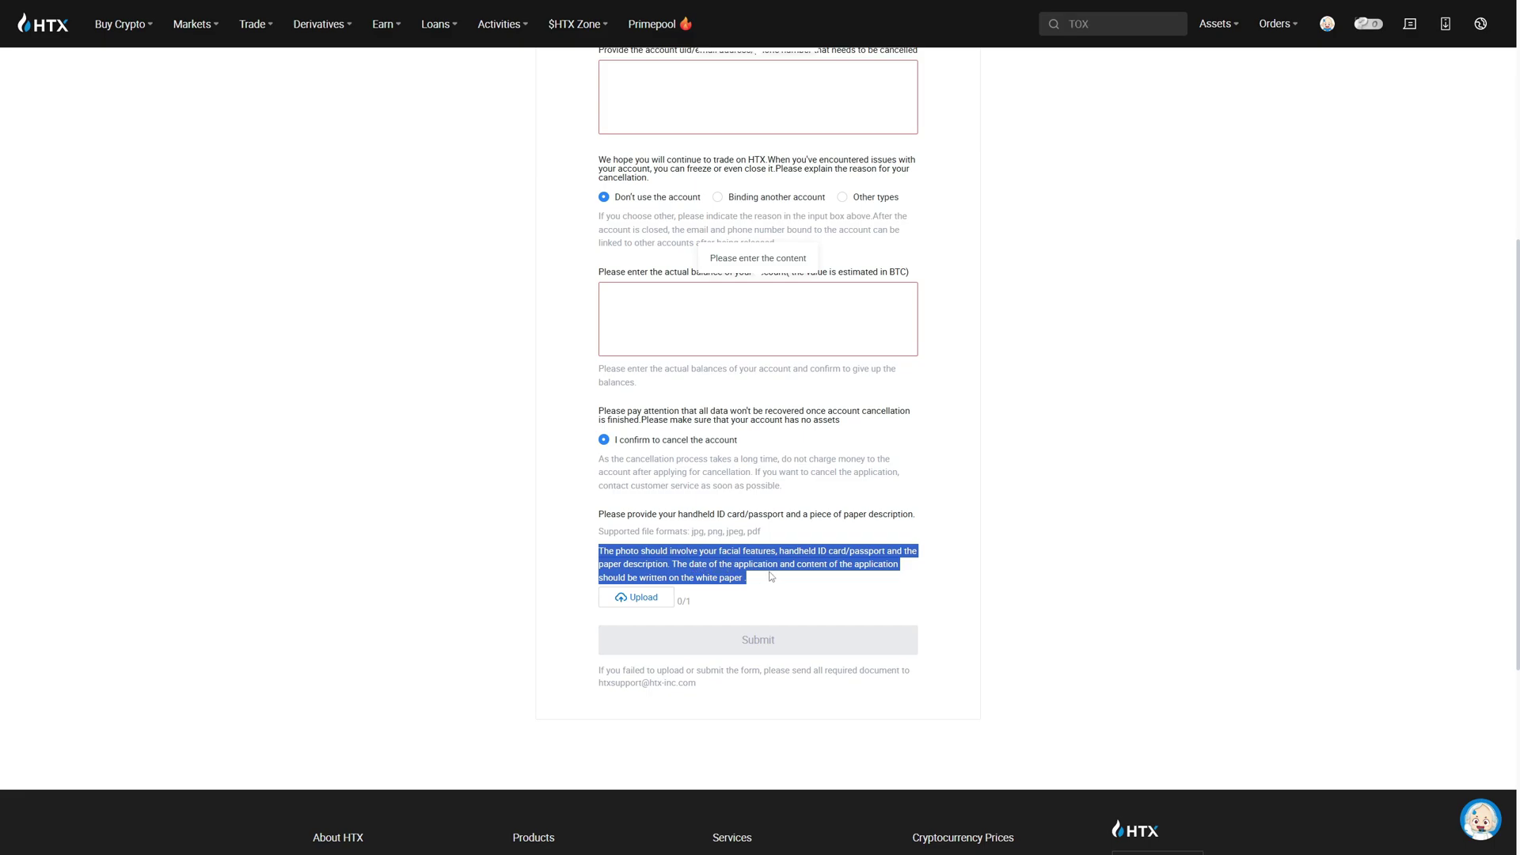
left_click(796, 596)
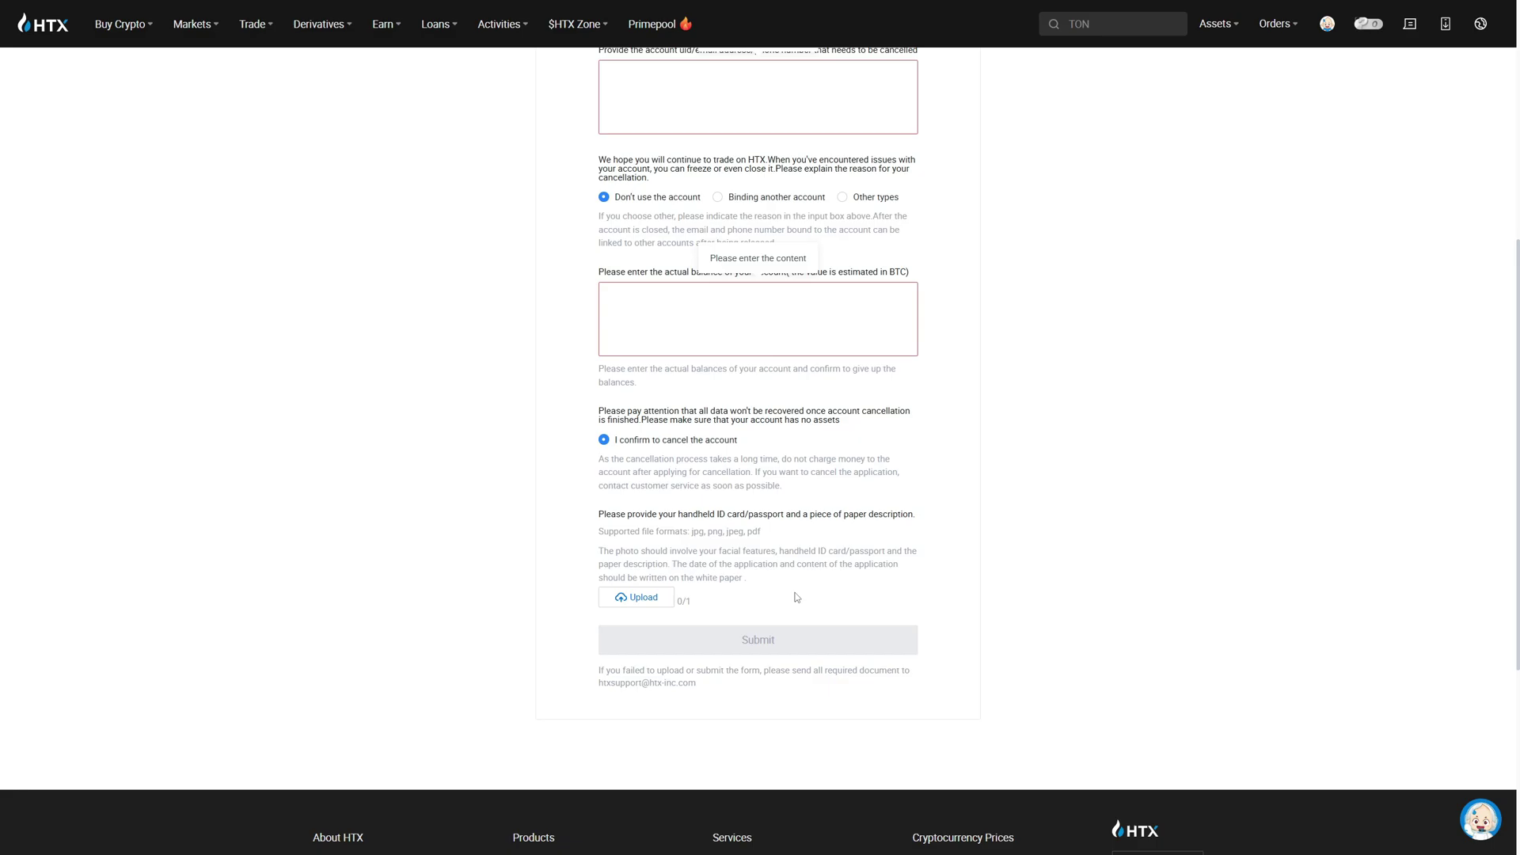
scroll(795, 596, "up", 5)
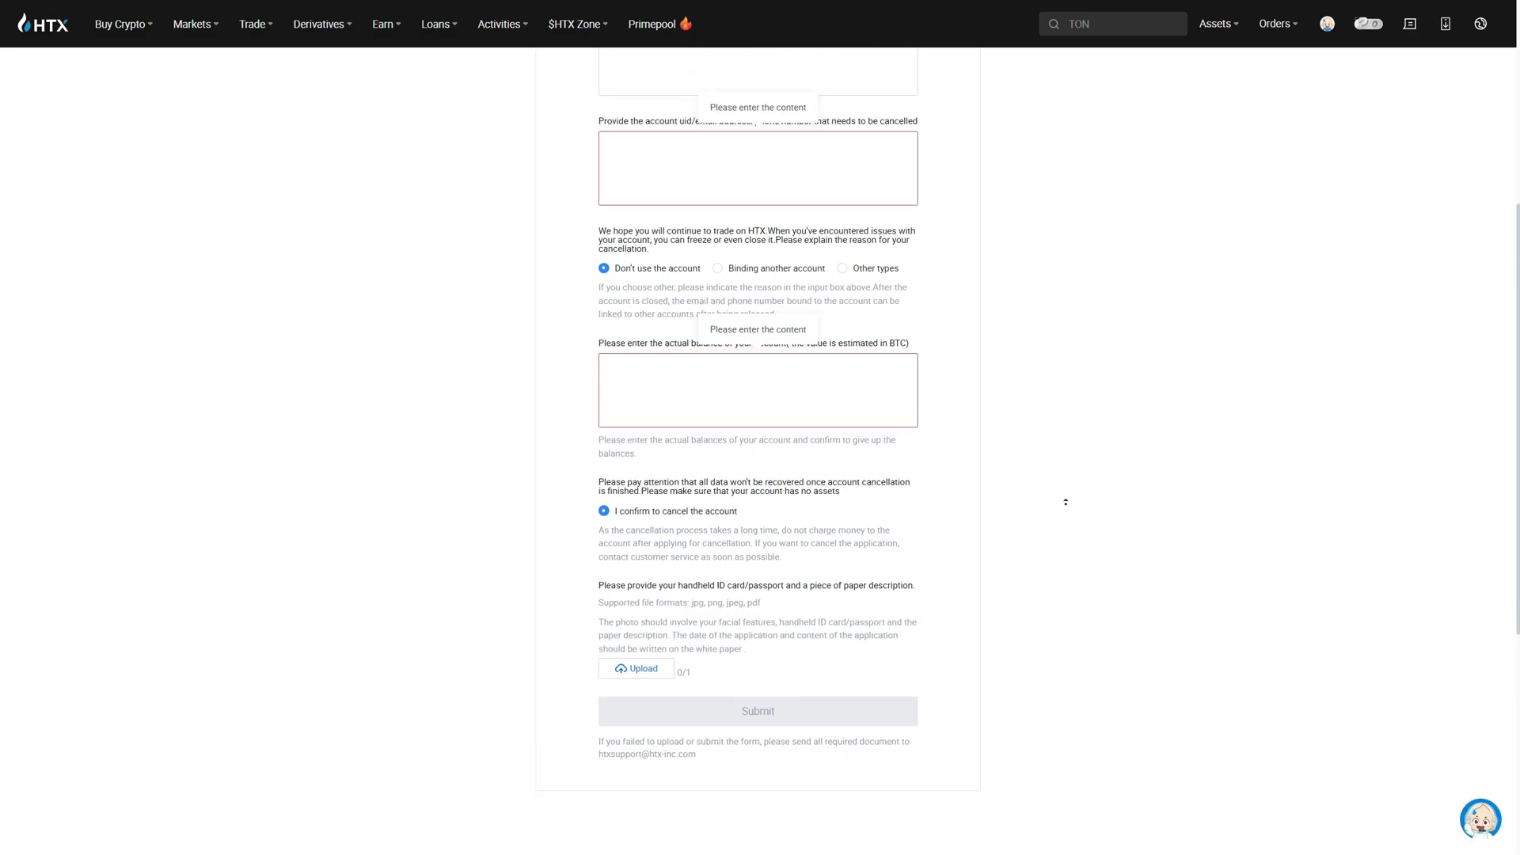
scroll(903, 475, "up", 5)
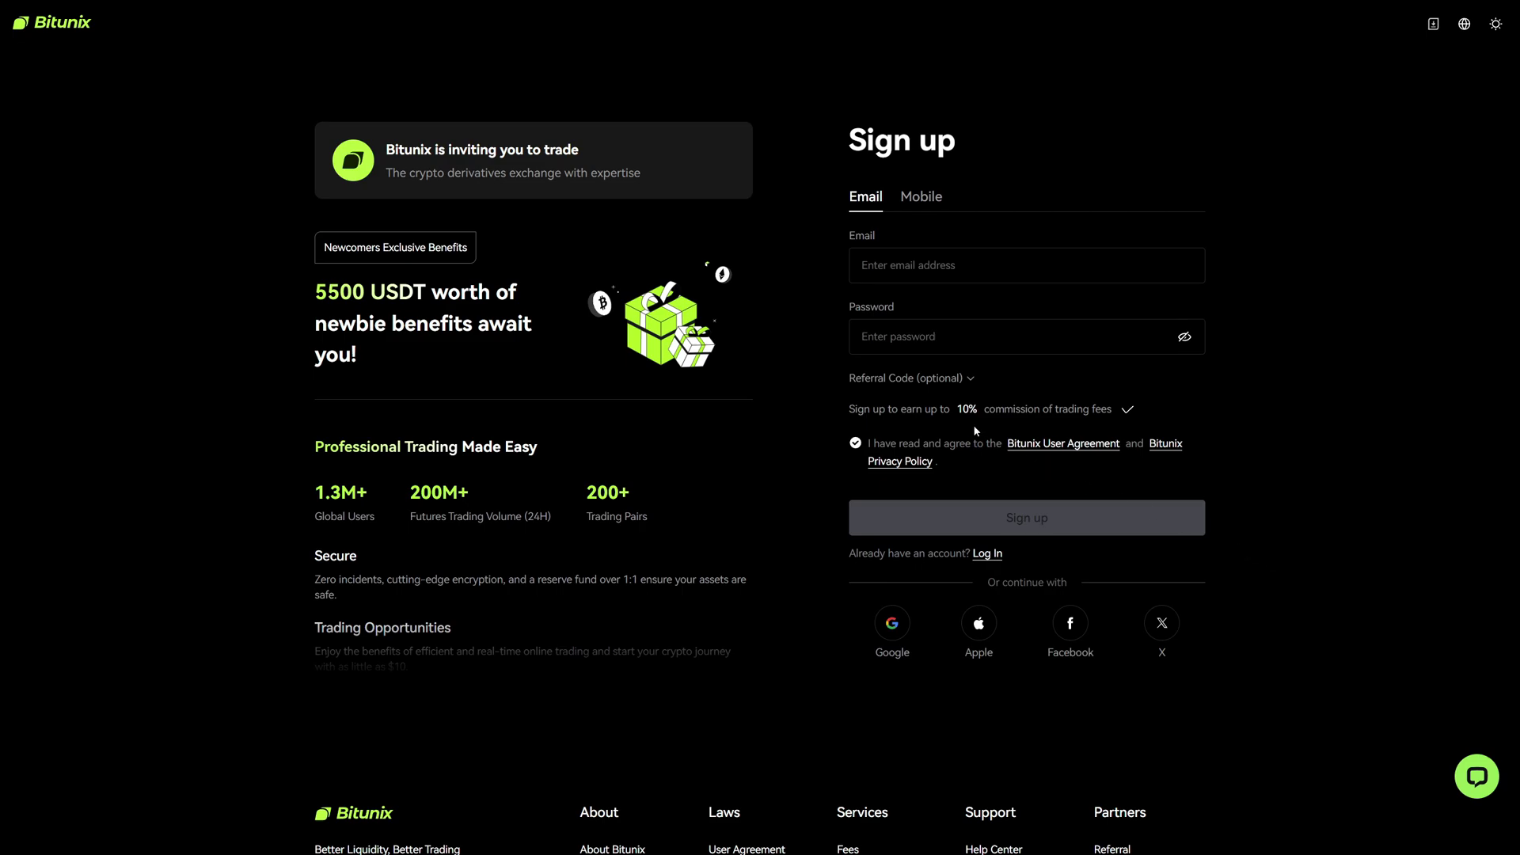
Highlight the 10% commission figure on the Bitunix sign-up page, then deselect it
double_click(964, 409)
left_click(760, 713)
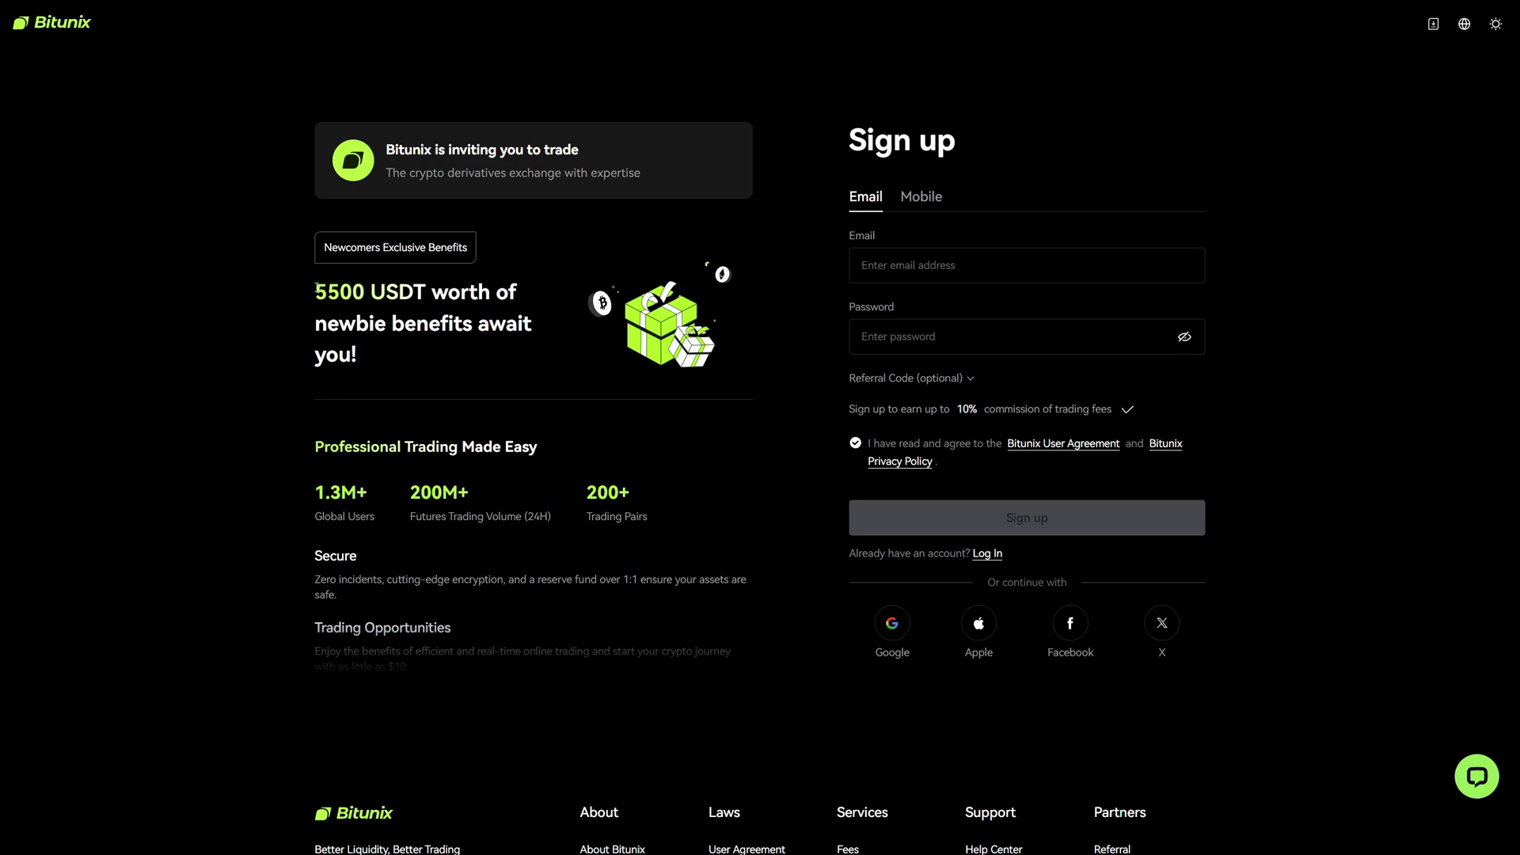